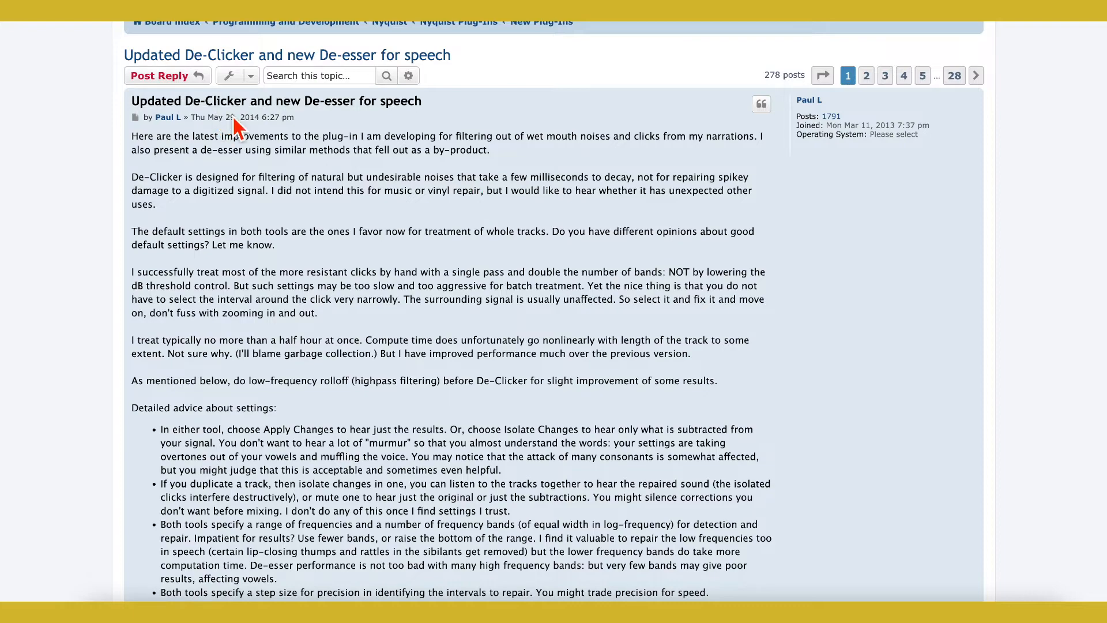
# - Find the DeClicker.ny attachment in the forum post and view the ACX Check plug-in entry on the Audacity Wiki
pyautogui.scroll(-3, 500, 176)
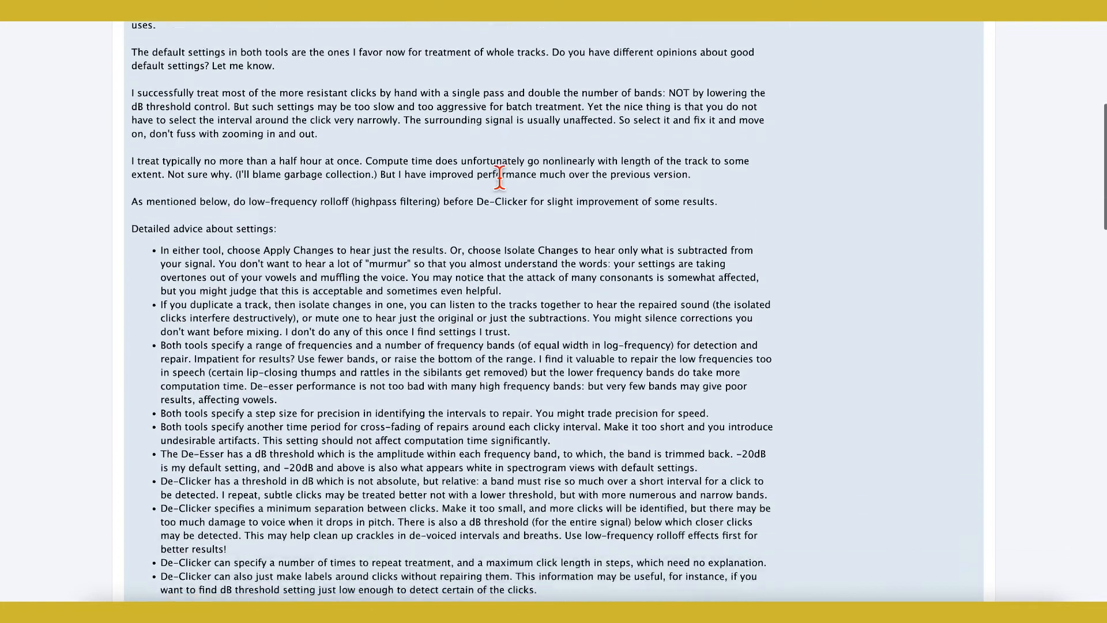
pyautogui.scroll(-3, 499, 176)
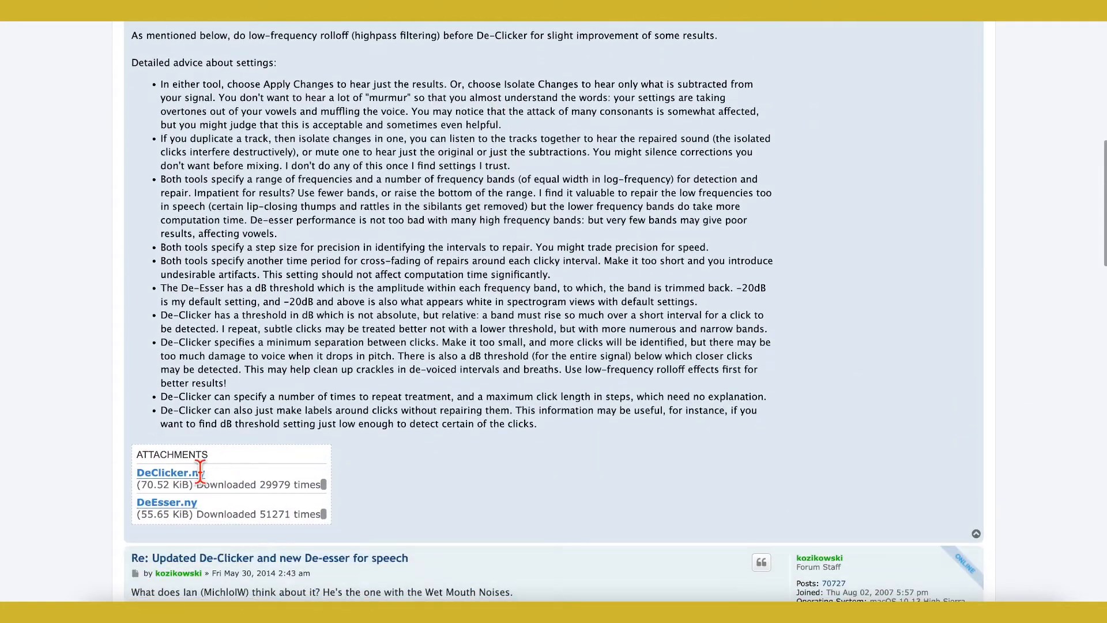
pyautogui.doubleClick(199, 472)
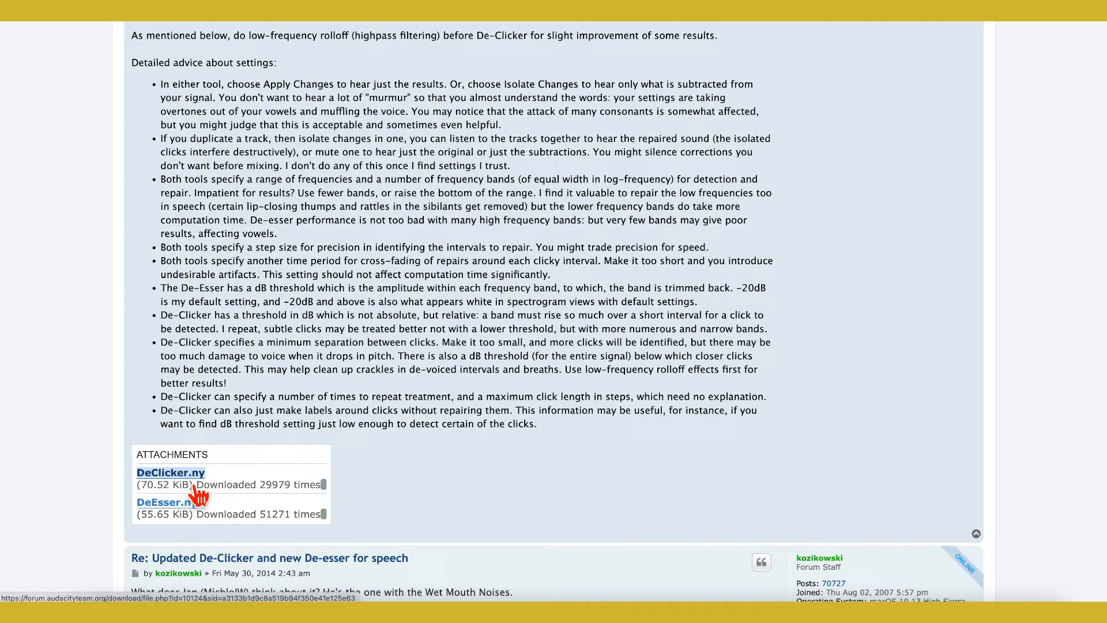
pyautogui.click(218, 491)
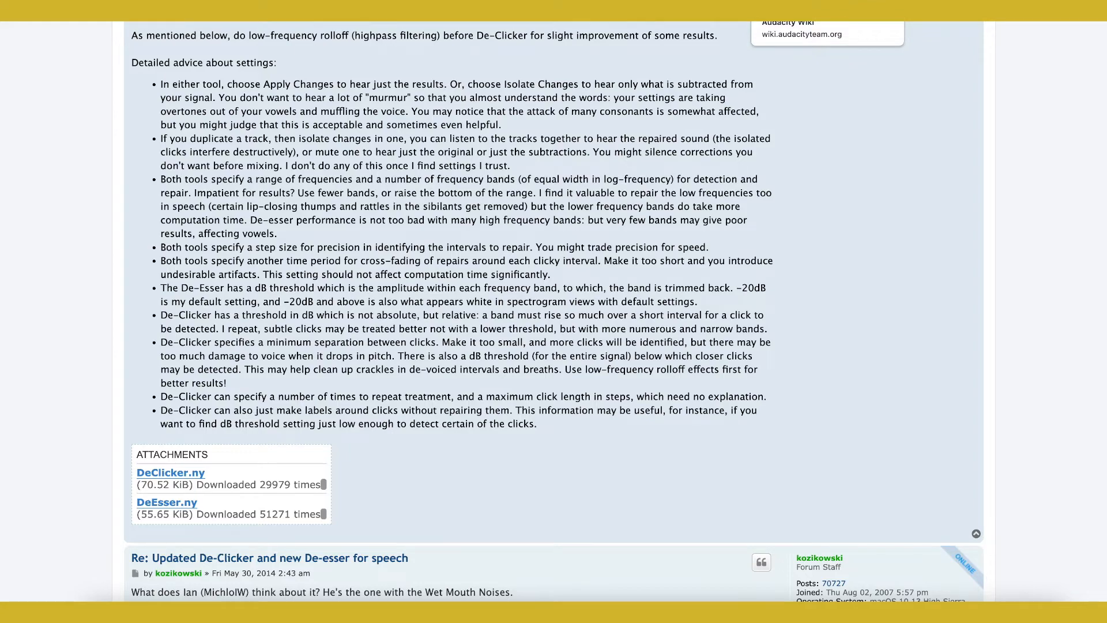
pyautogui.click(806, 3)
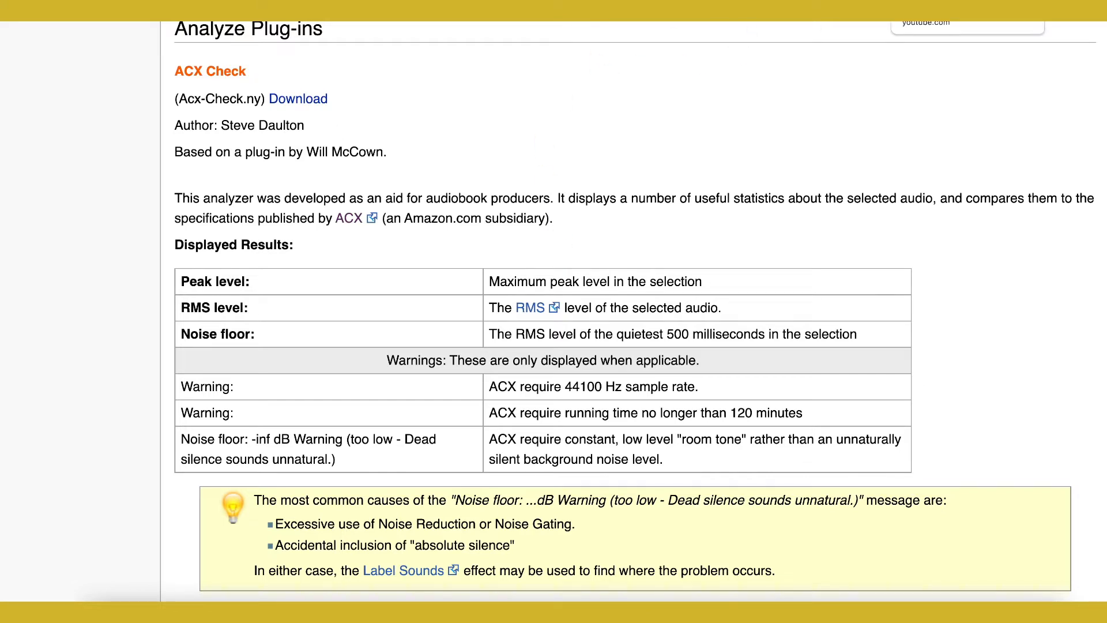
pyautogui.click(957, 9)
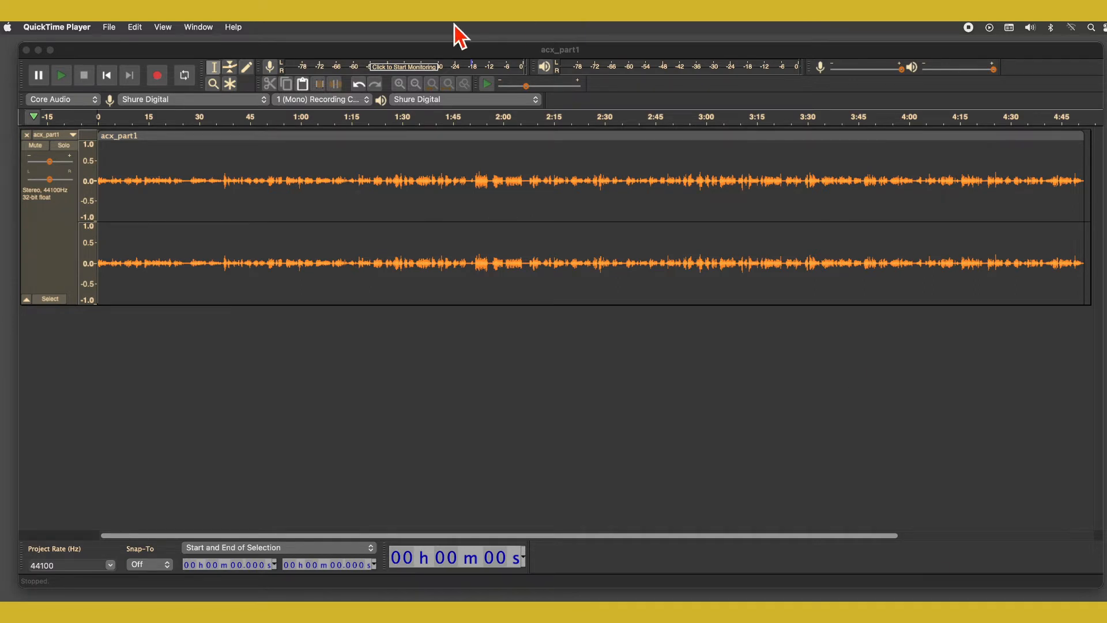
# - Switch to Audacity, split the stereo acx_part1 track into mono tracks and delete the second one
pyautogui.click(412, 60)
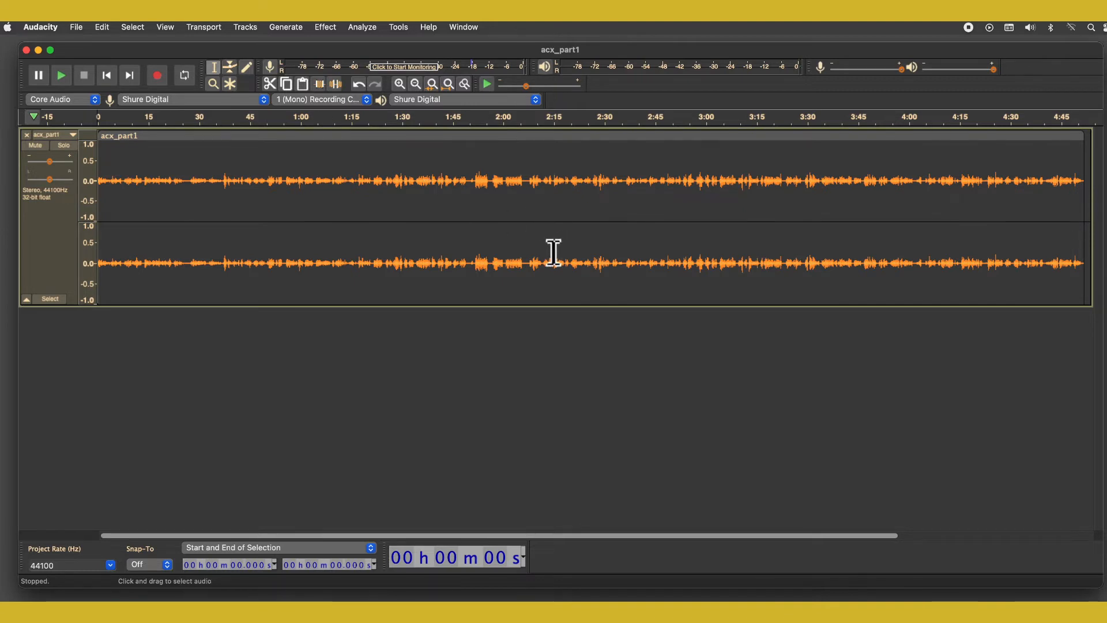
pyautogui.click(73, 136)
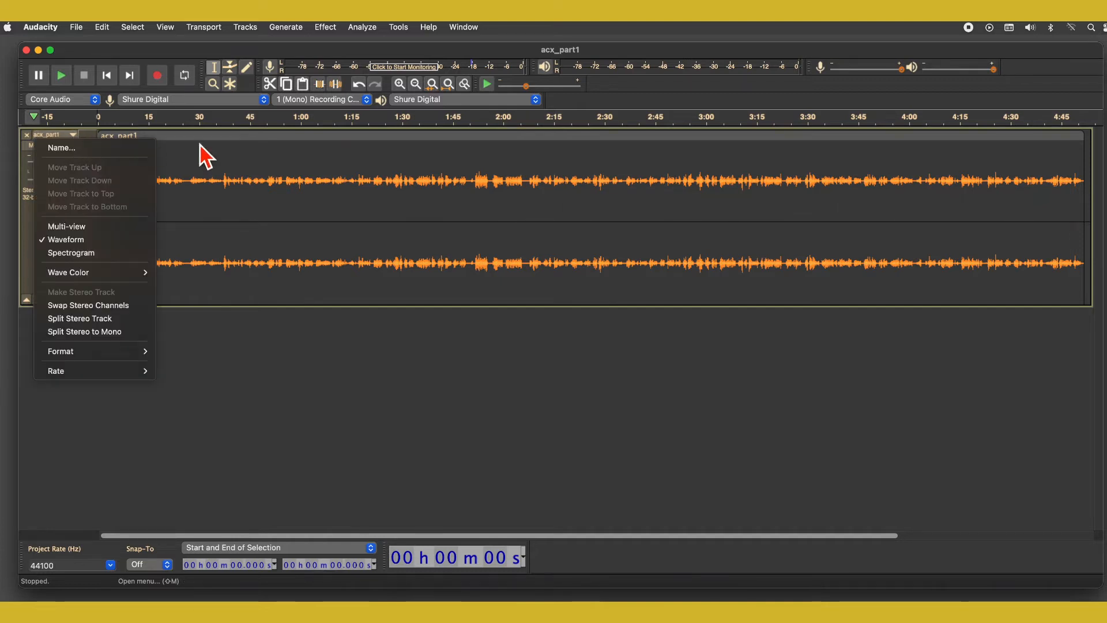
pyautogui.click(242, 383)
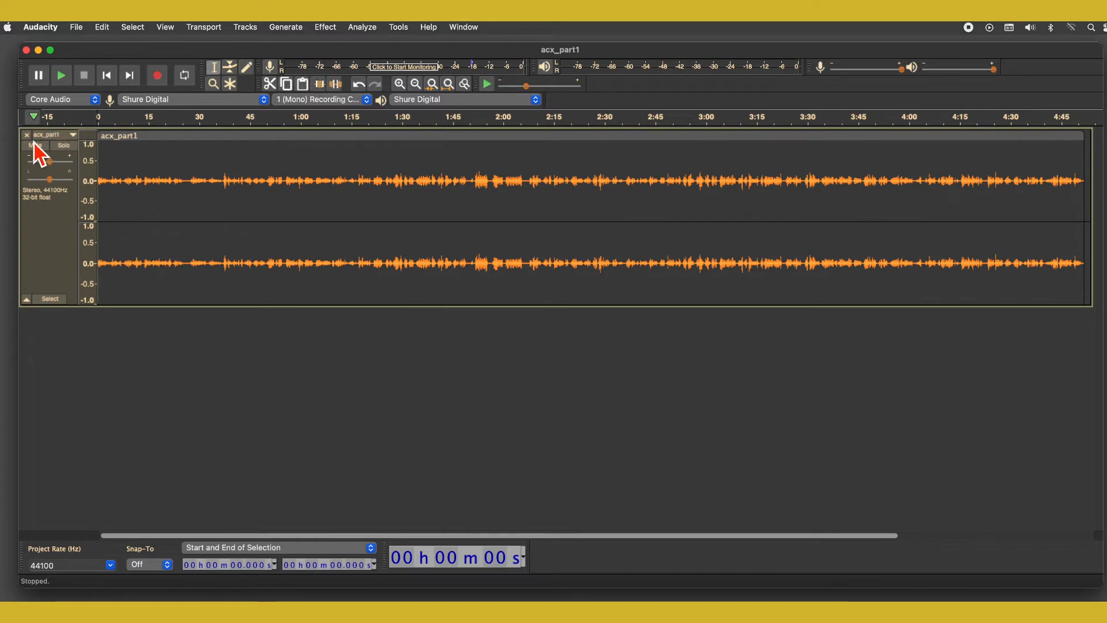
pyautogui.click(73, 136)
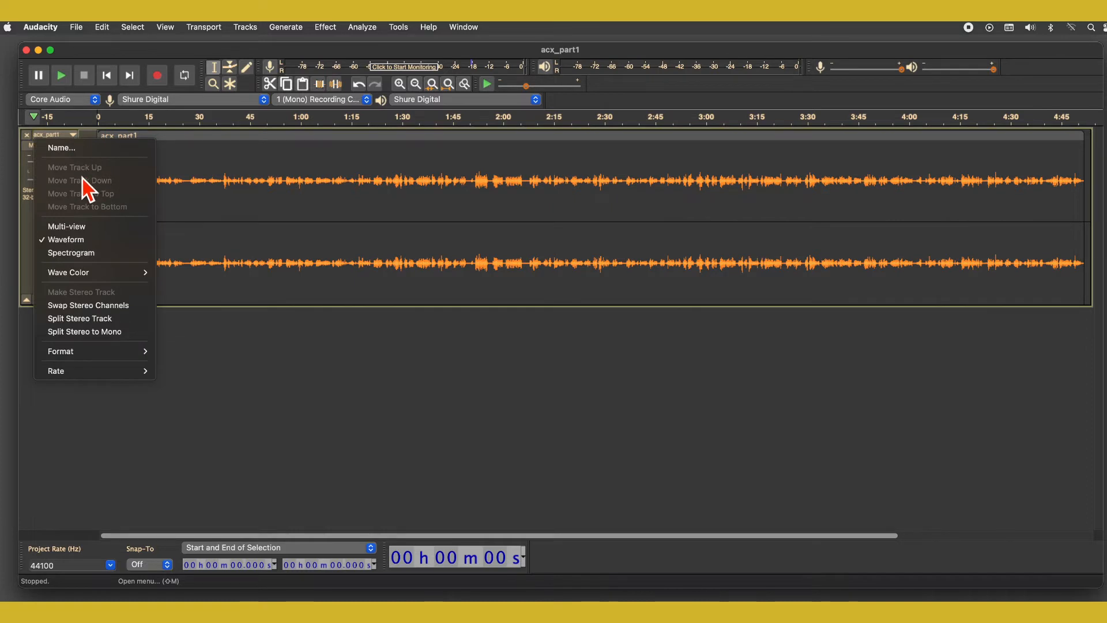
pyautogui.click(103, 345)
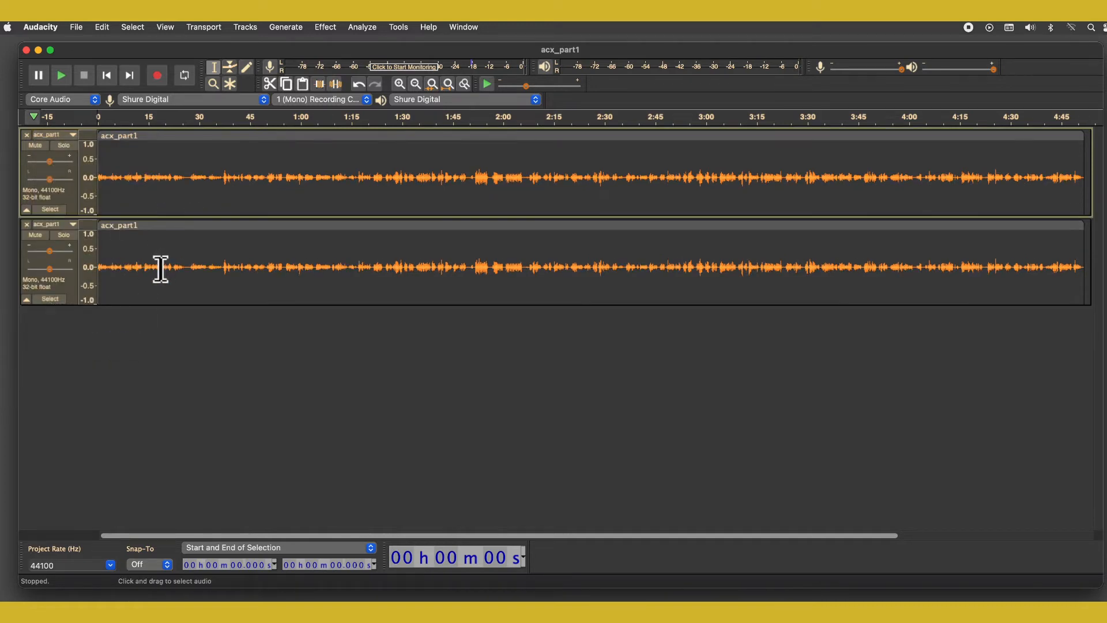
pyautogui.click(28, 225)
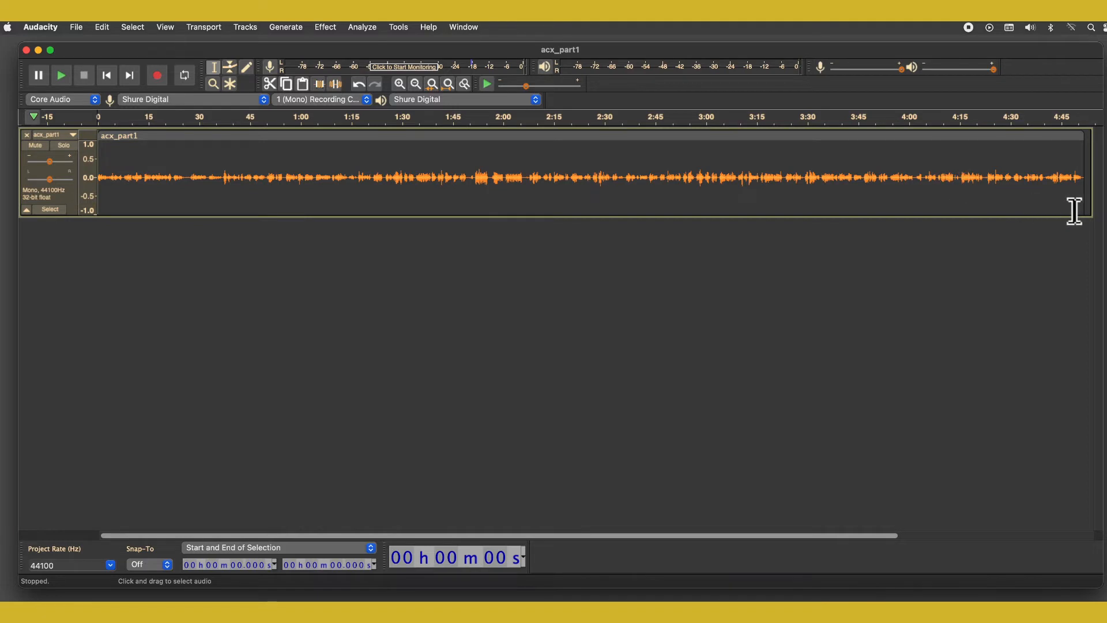
# - Apply the ACX udemy macro to the whole acx_part1 track and dismiss its ACX Check report
pyautogui.click(287, 151)
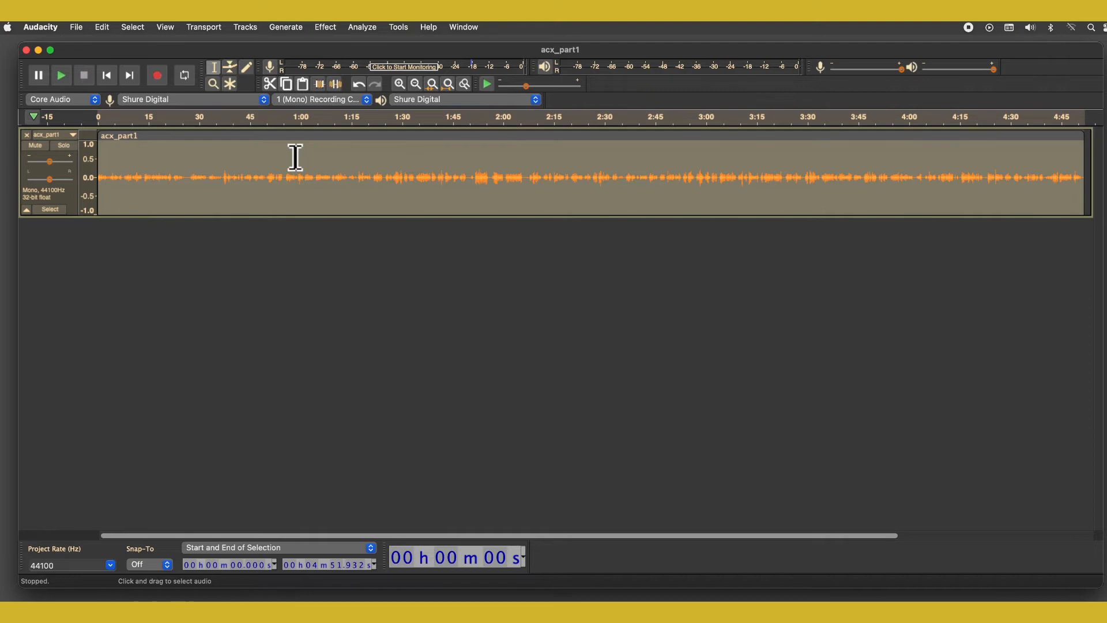
pyautogui.click(407, 29)
pyautogui.moveTo(441, 78)
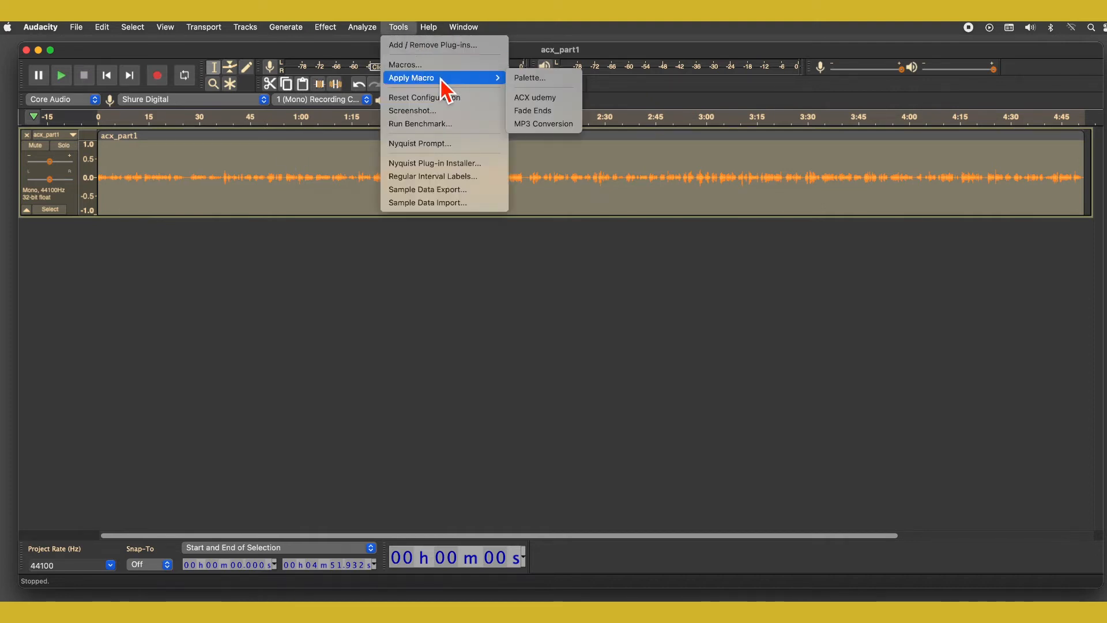
pyautogui.click(531, 99)
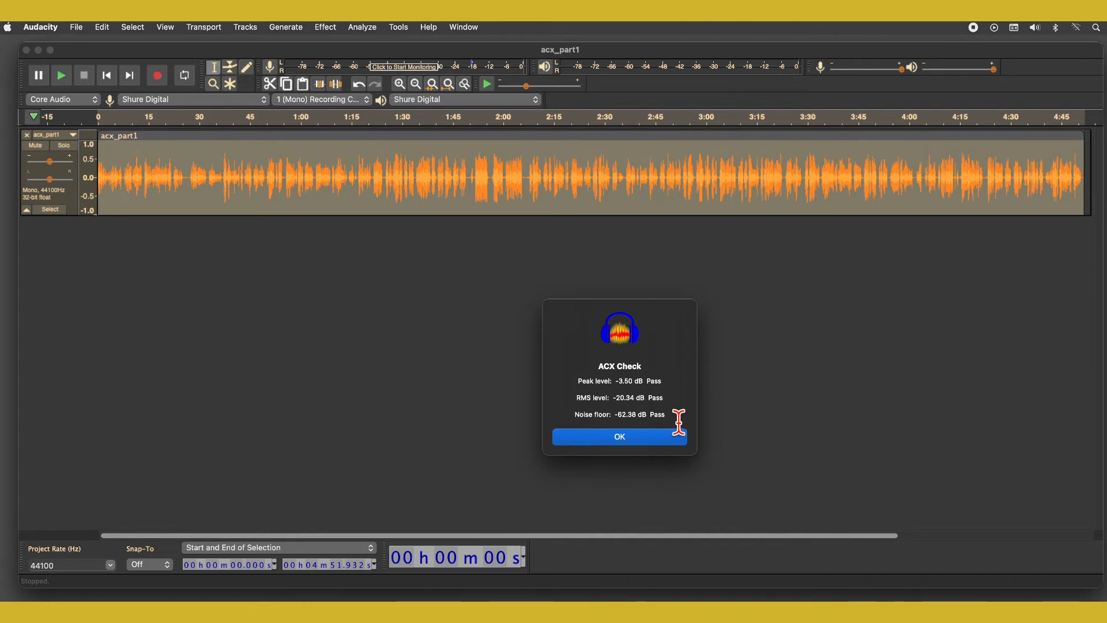
pyautogui.click(635, 440)
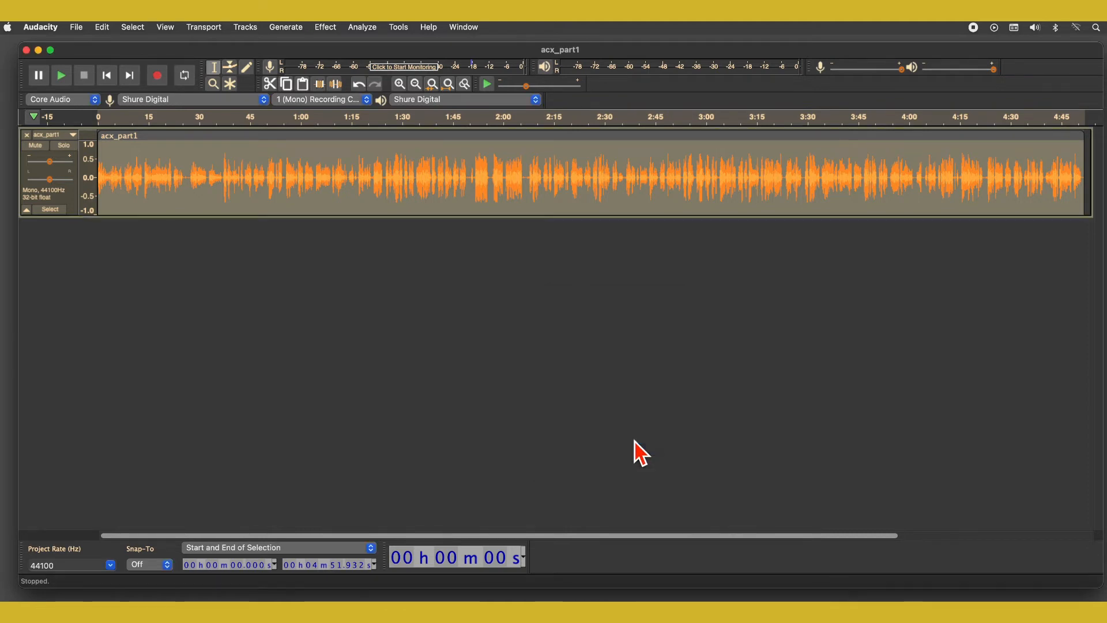
# - Export the processed audio as an MP3 named acx_part1_clean2.mp3 in the Movies folder, leaving the metadata tags blank
pyautogui.click(81, 30)
pyautogui.moveTo(120, 131)
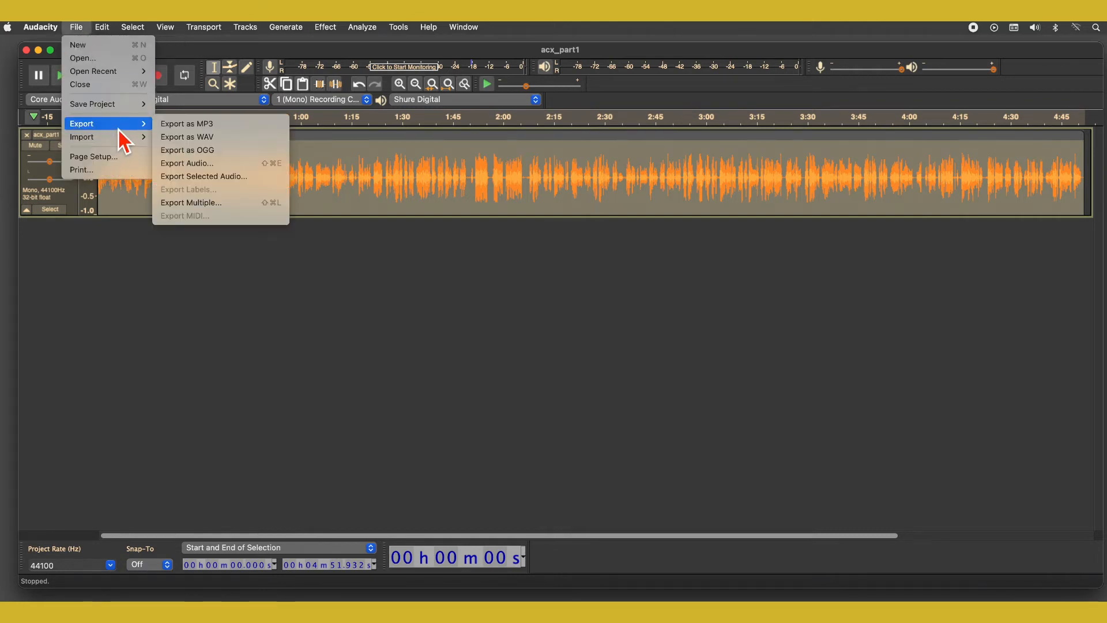
pyautogui.click(188, 124)
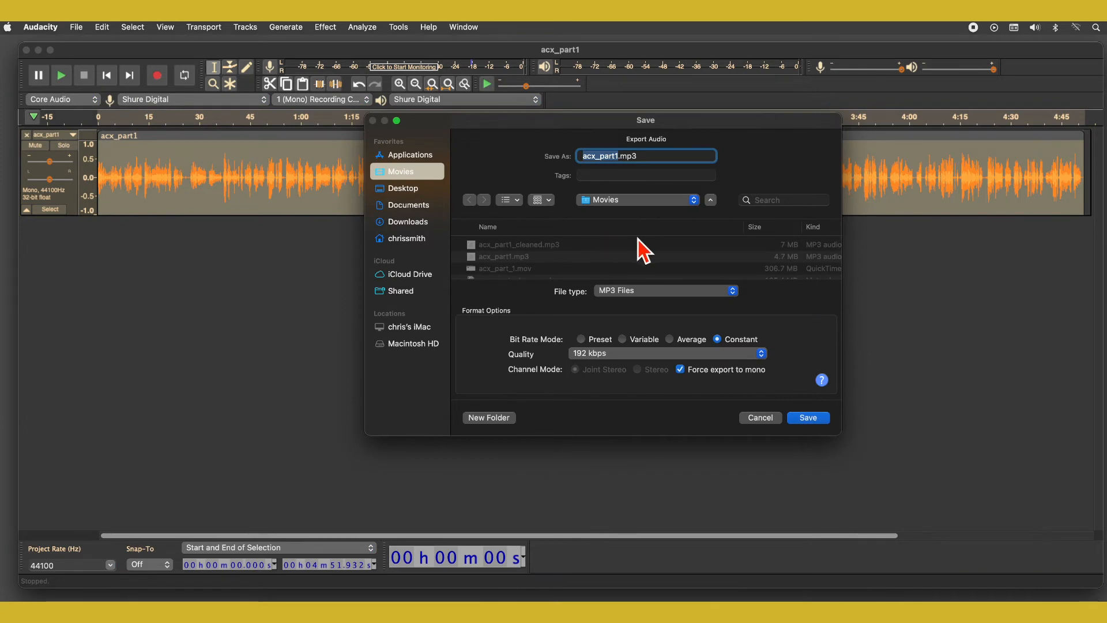
pyautogui.press('Right')
pyautogui.write('_clean2')
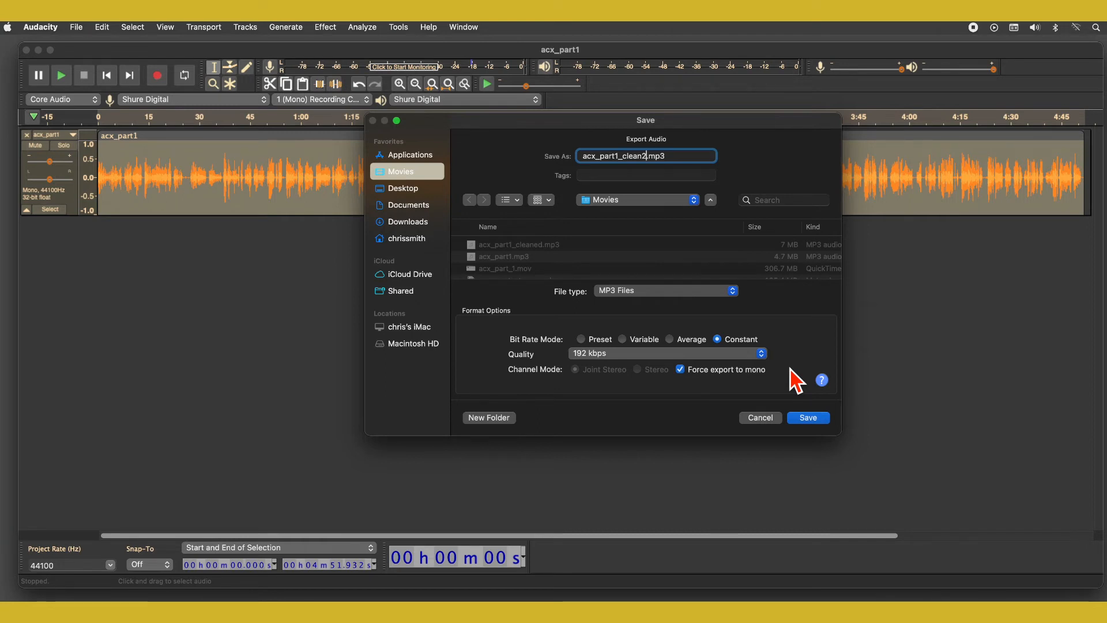
pyautogui.click(808, 418)
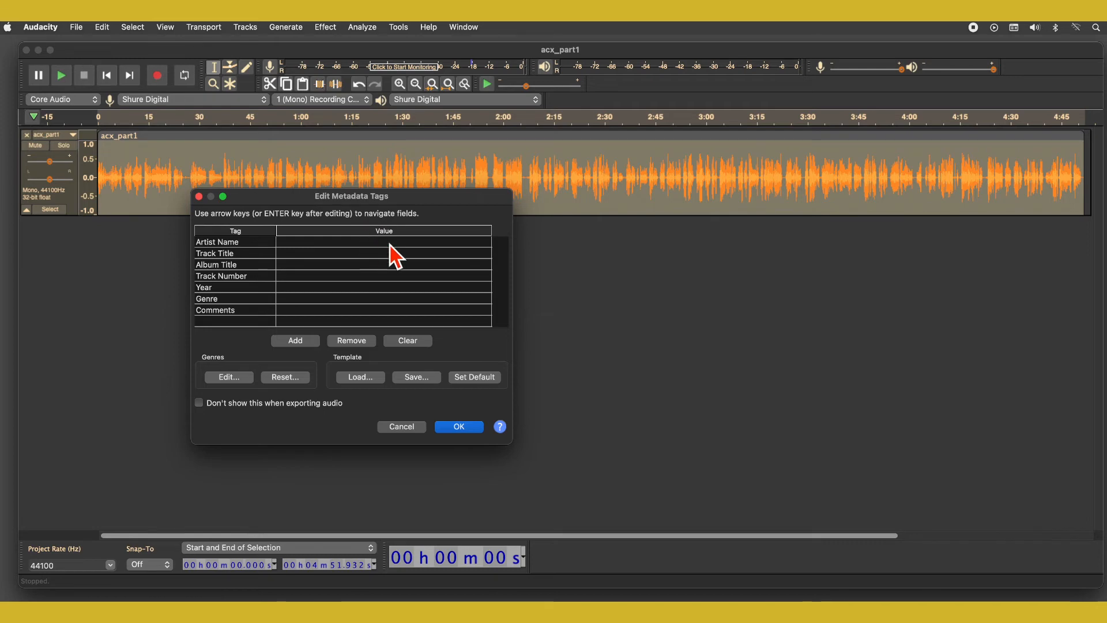
pyautogui.click(460, 427)
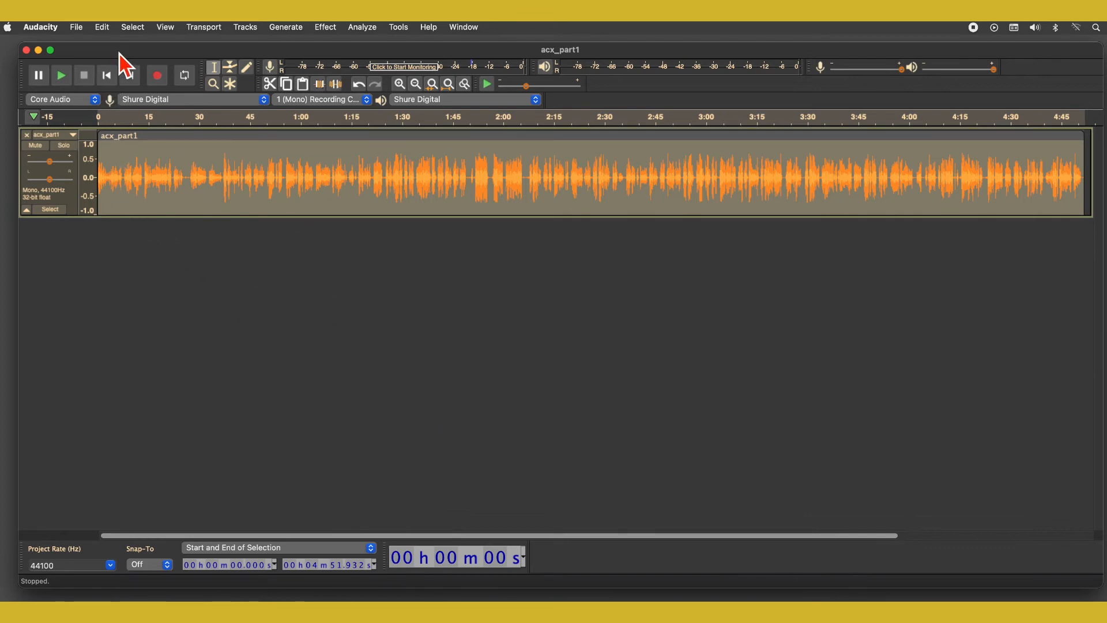
# - Review the Recording and Quality preferences, switching software playthrough of input on and back off
pyautogui.click(41, 27)
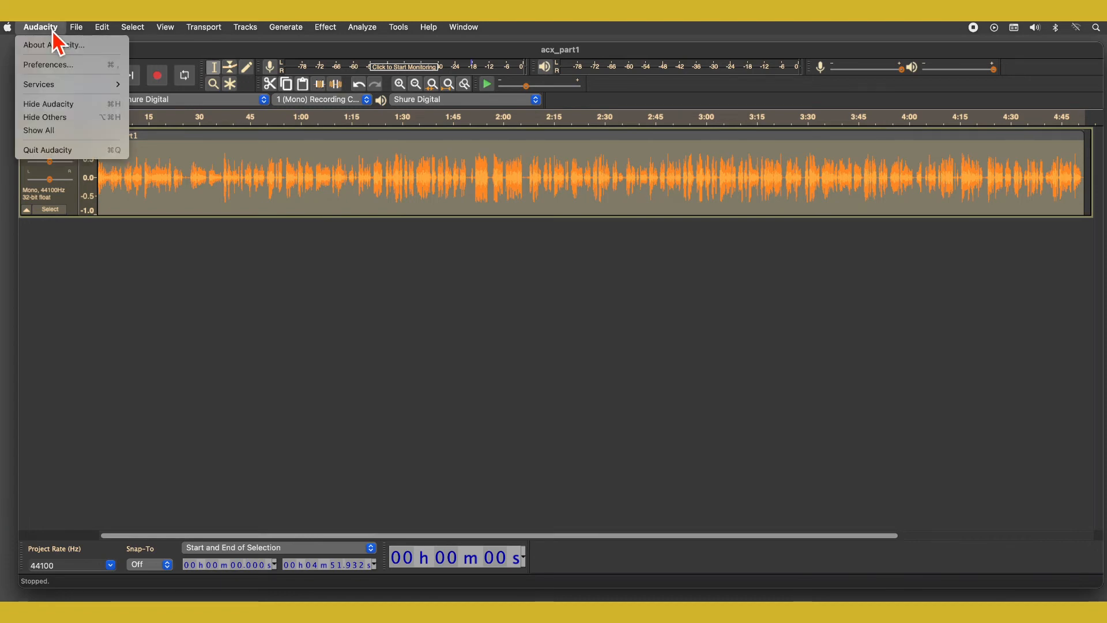
pyautogui.click(49, 64)
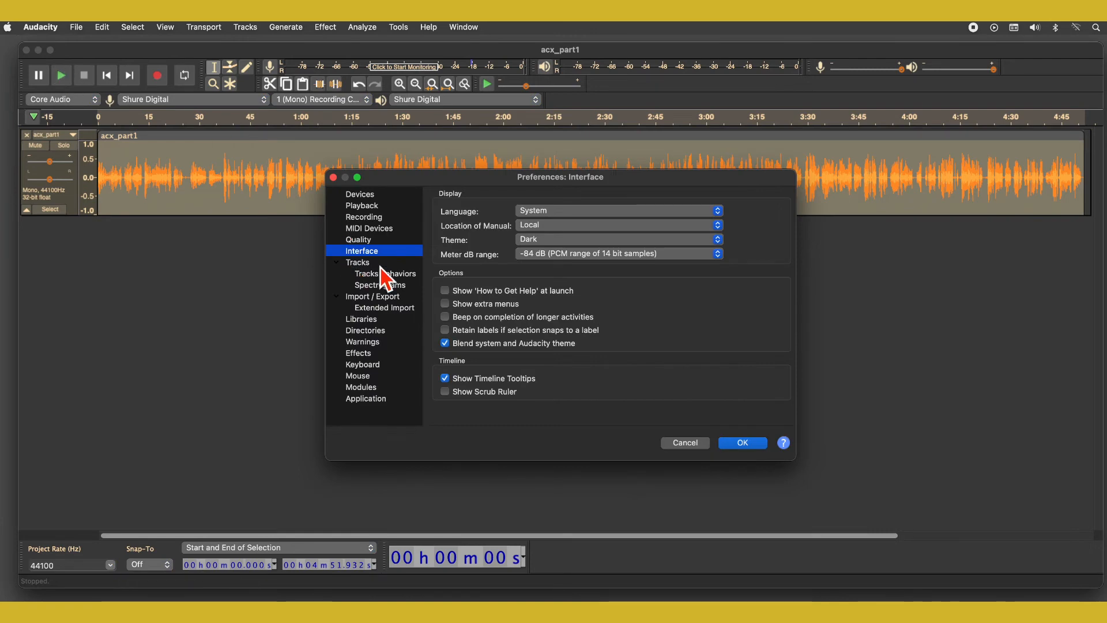
pyautogui.click(381, 221)
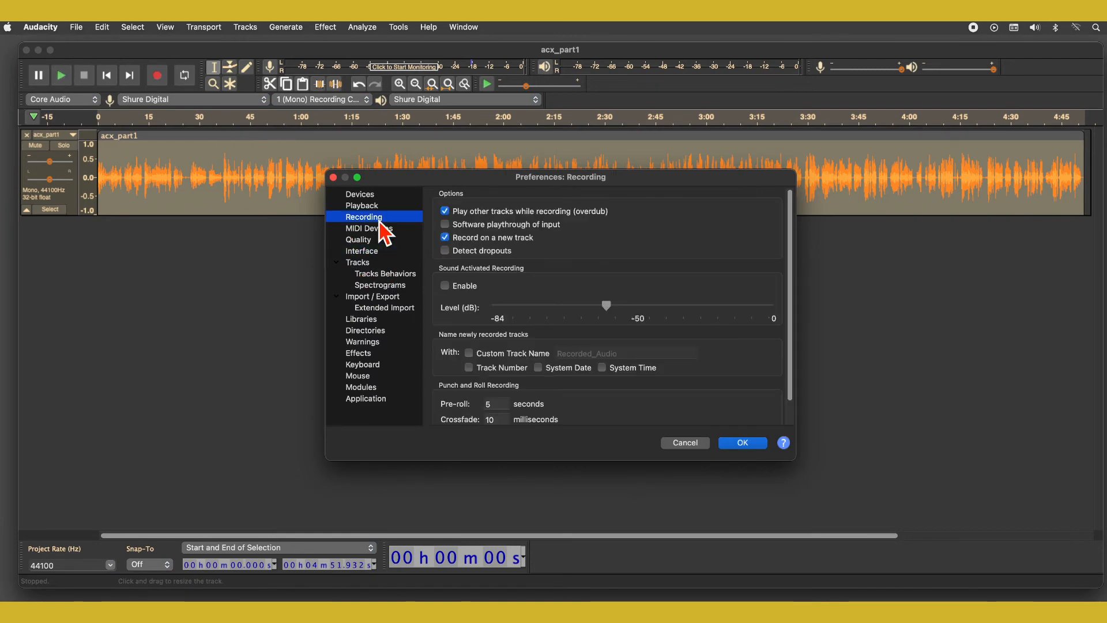
pyautogui.click(445, 225)
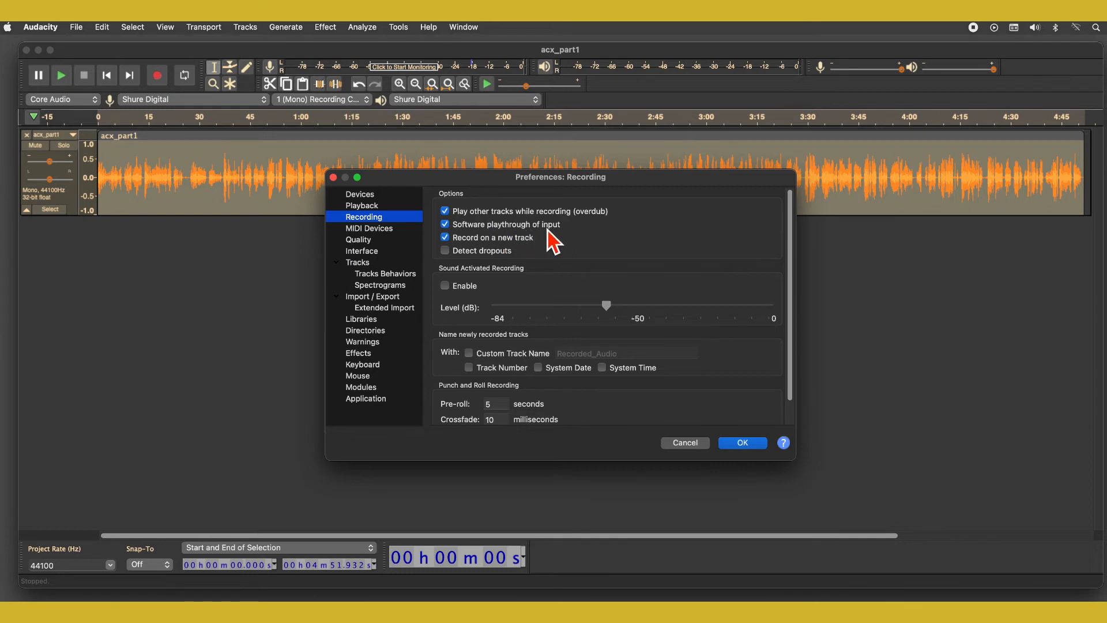
pyautogui.click(447, 225)
pyautogui.click(374, 242)
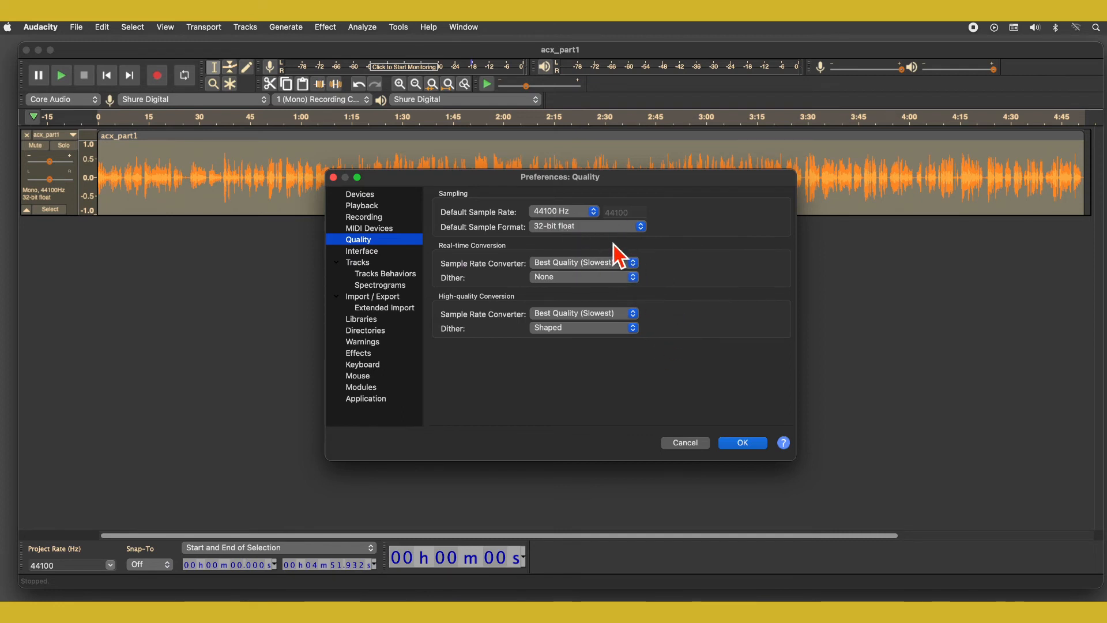
pyautogui.click(738, 444)
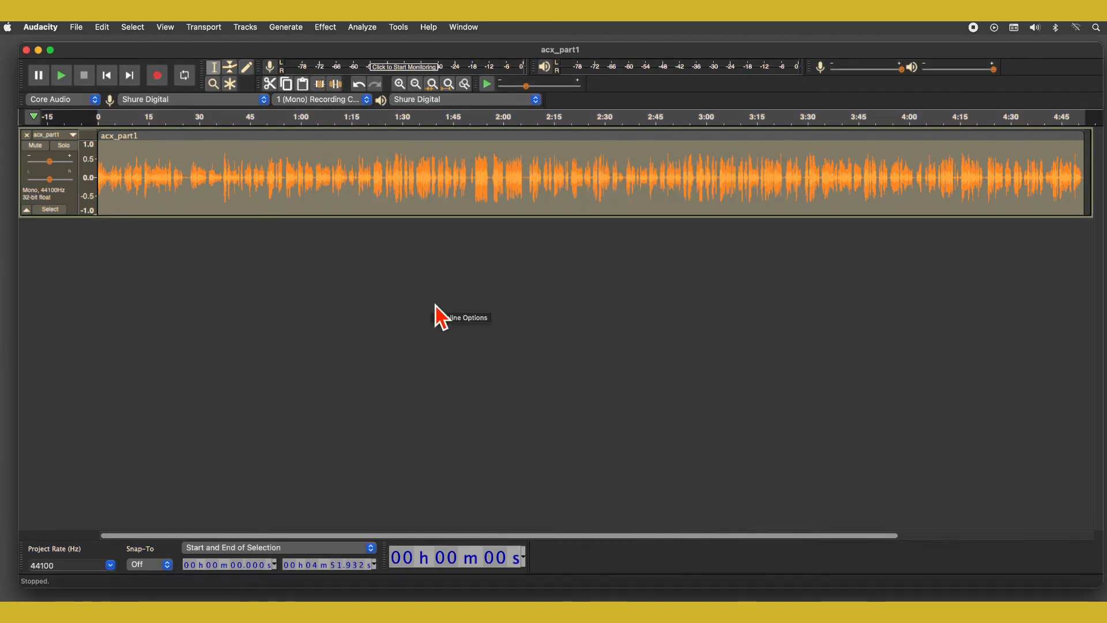
# - Check the plug-in manager's entries for ACX Check and De-Clicker, and leave it without making changes
pyautogui.click(398, 28)
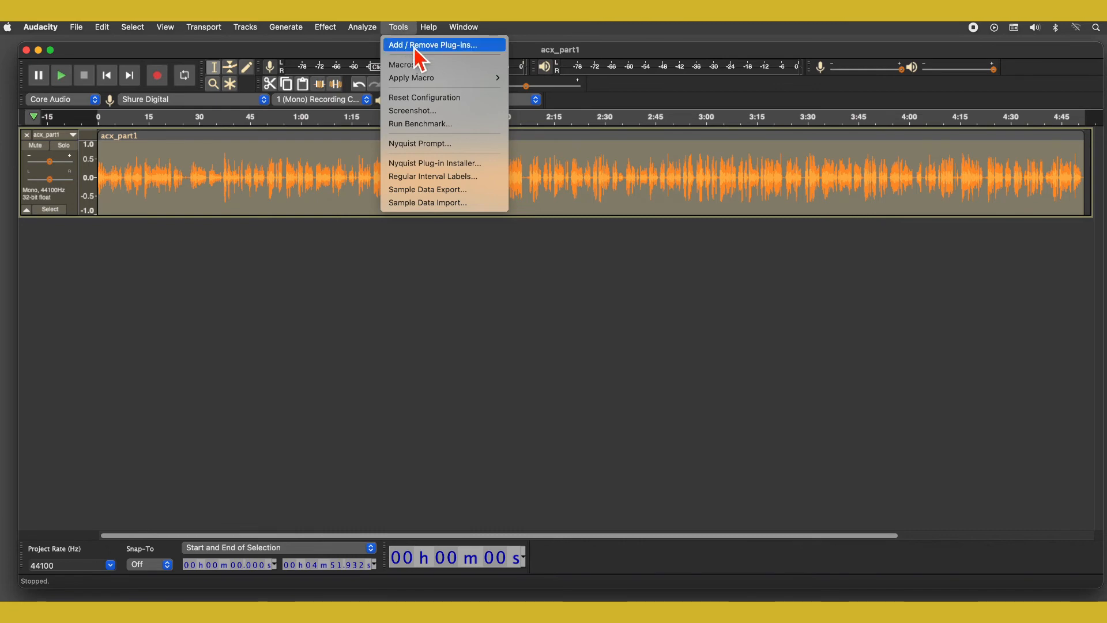
pyautogui.click(414, 48)
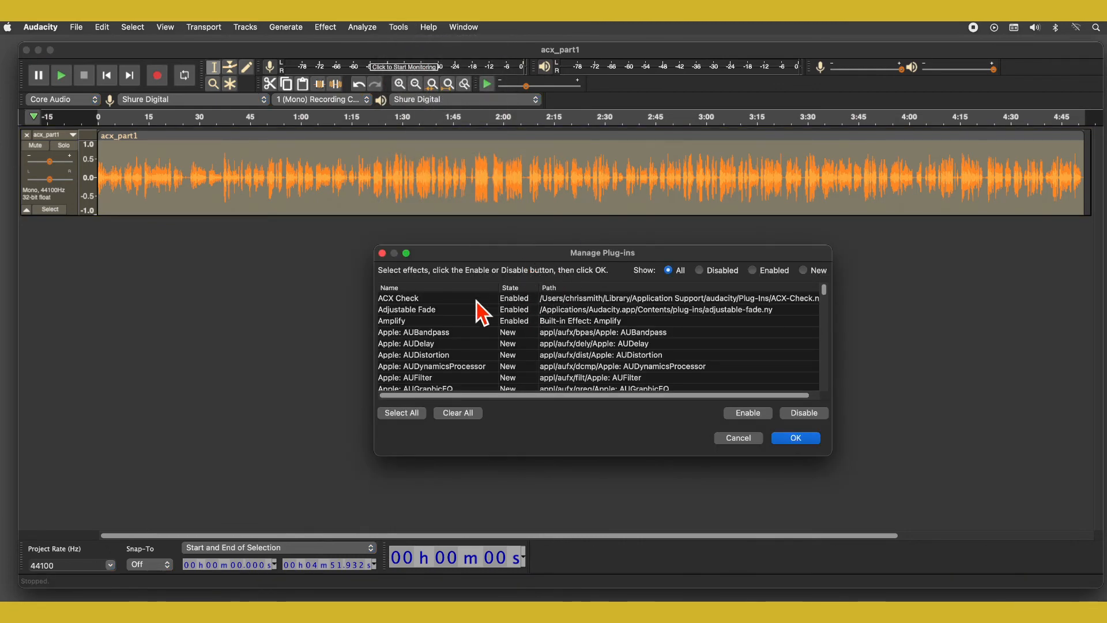
pyautogui.click(454, 299)
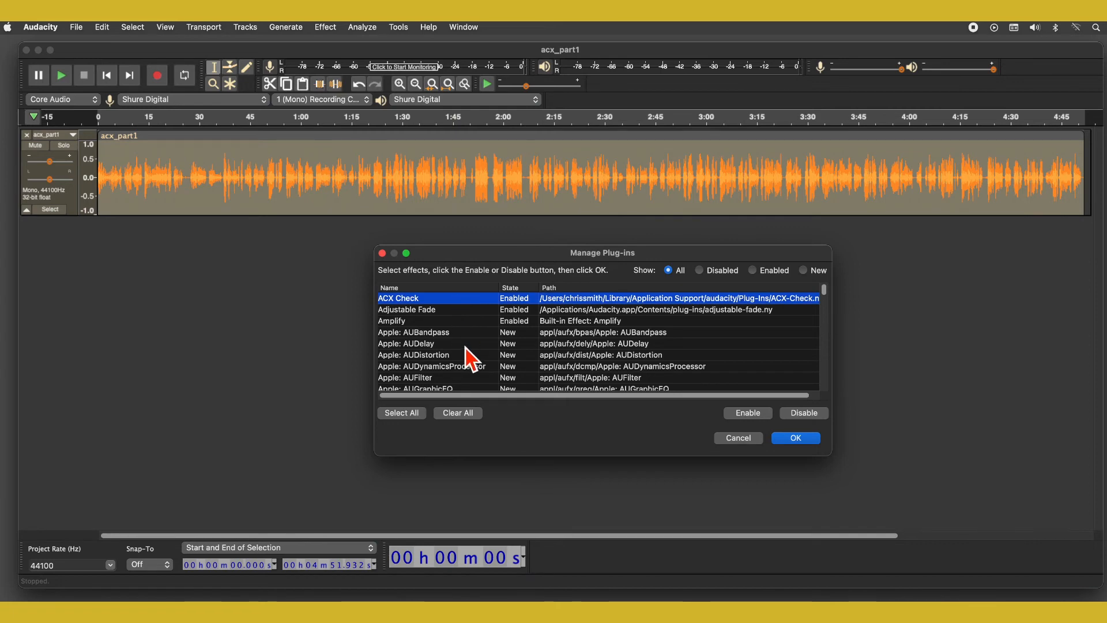
pyautogui.scroll(-15, 466, 348)
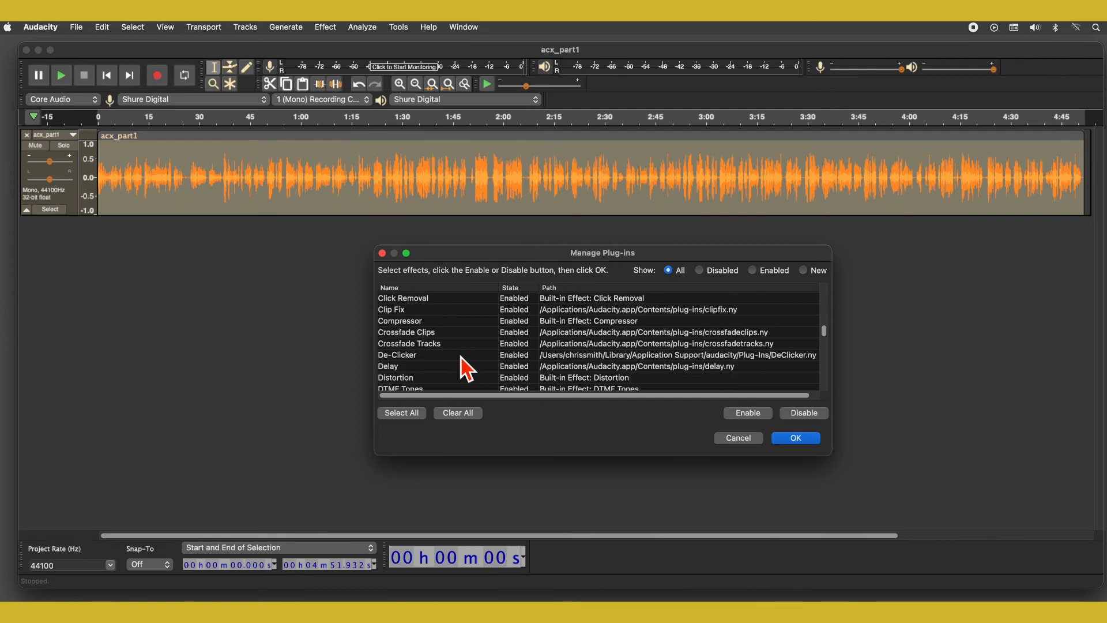
pyautogui.click(464, 358)
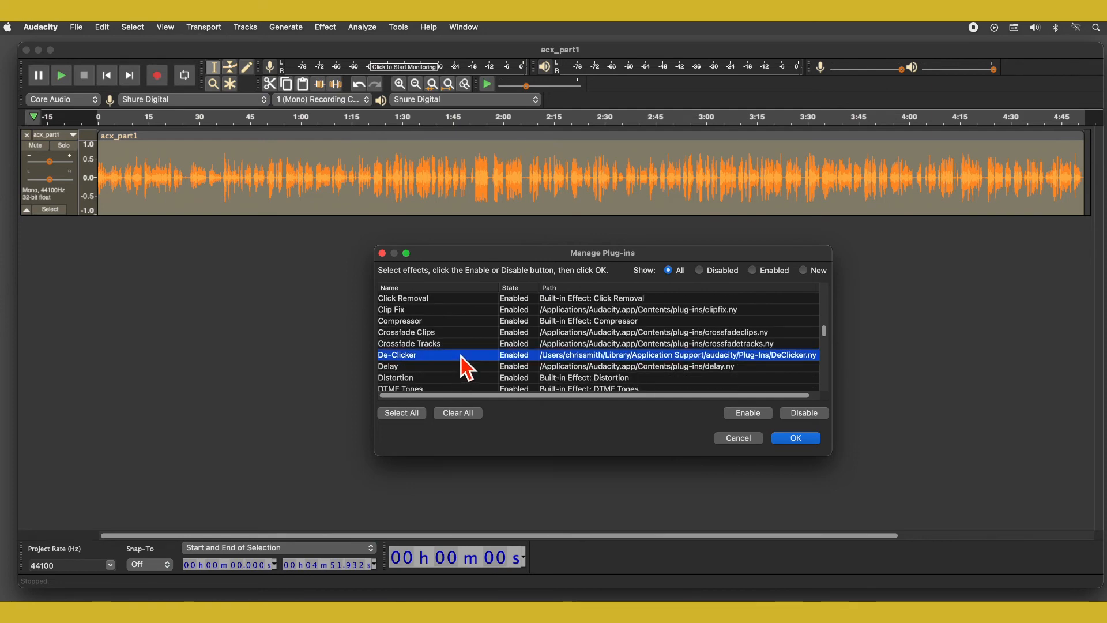
pyautogui.scroll(10, 501, 349)
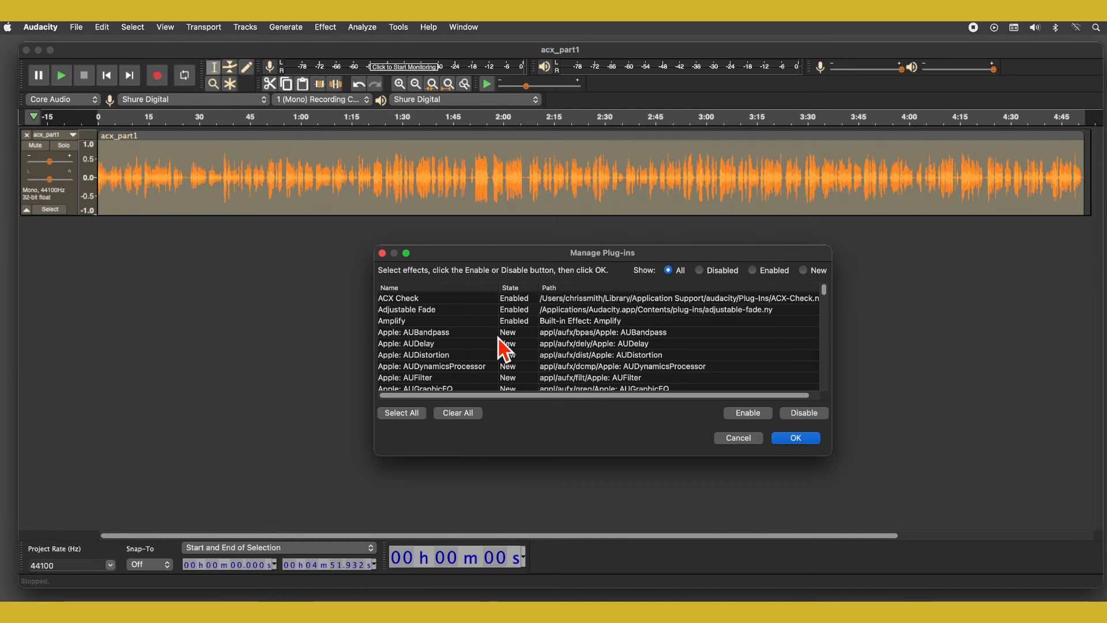
pyautogui.scroll(-8, 464, 349)
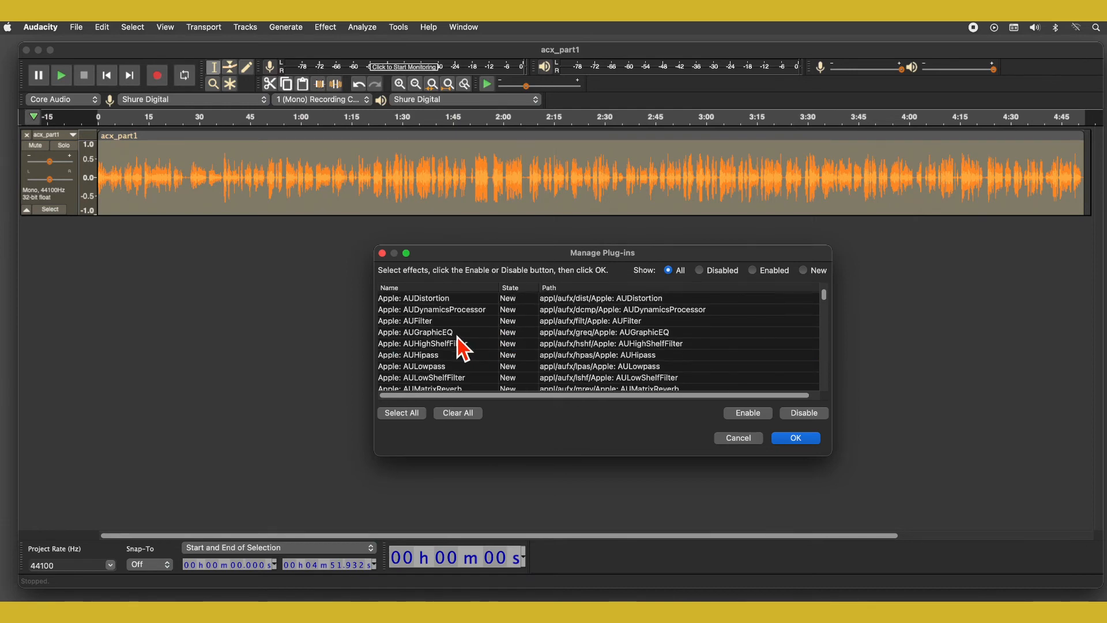
pyautogui.click(753, 439)
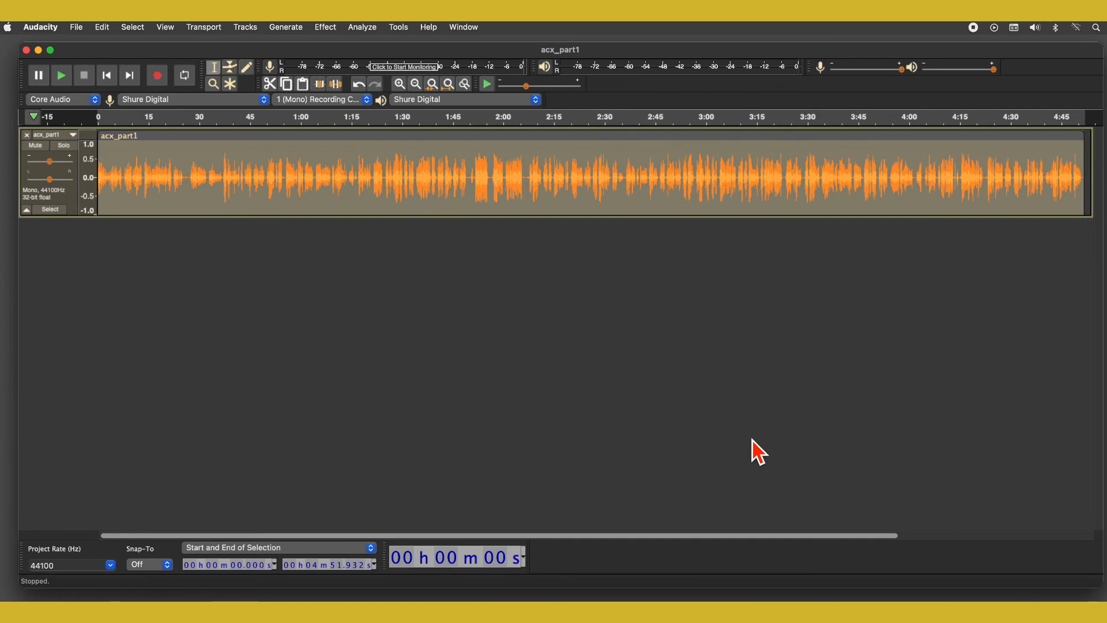
# - Review the command list of the ACX udemy macro in the macro manager
pyautogui.click(400, 29)
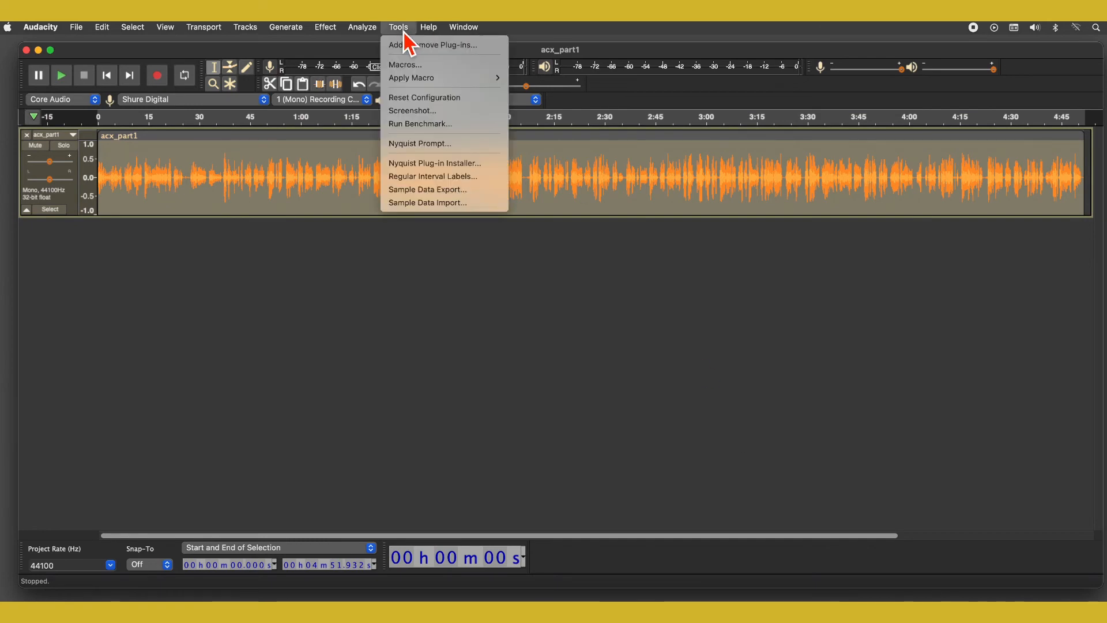
pyautogui.click(419, 80)
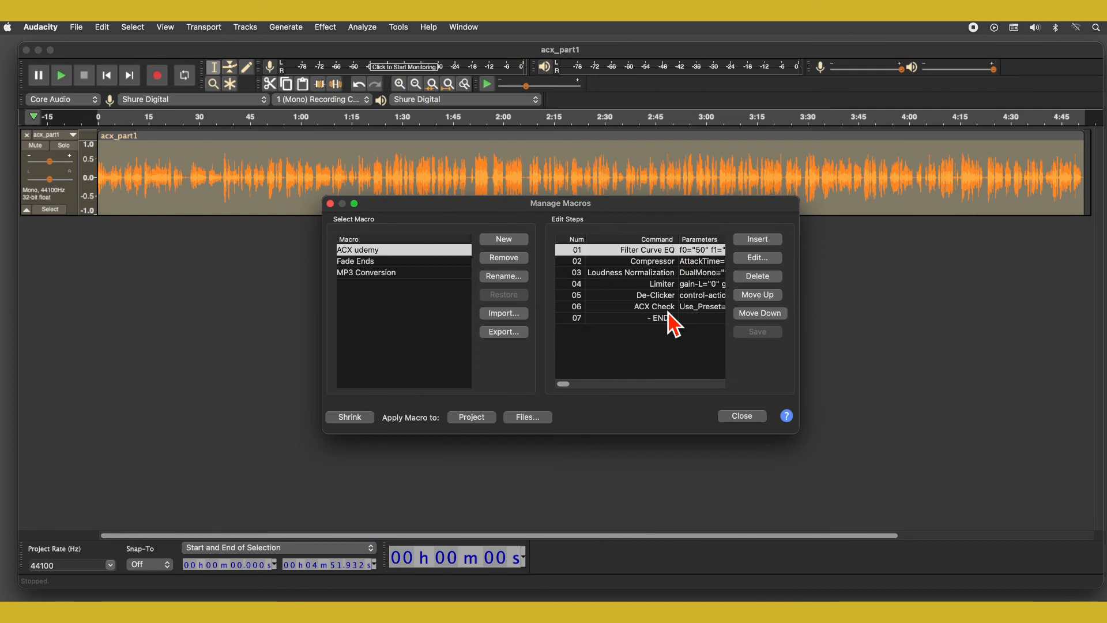
pyautogui.click(742, 416)
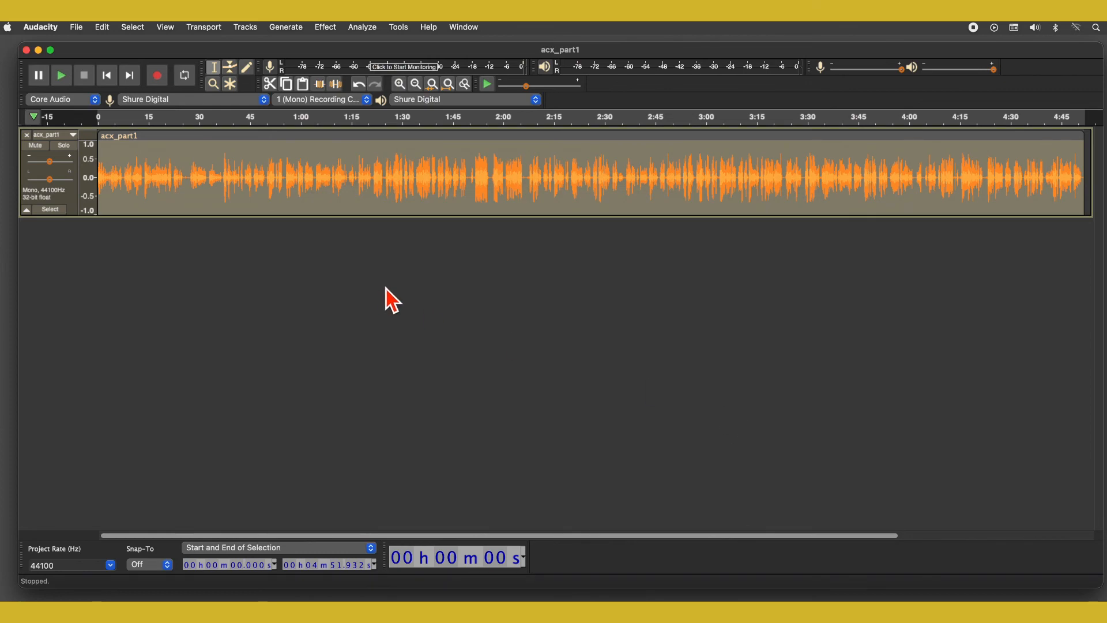